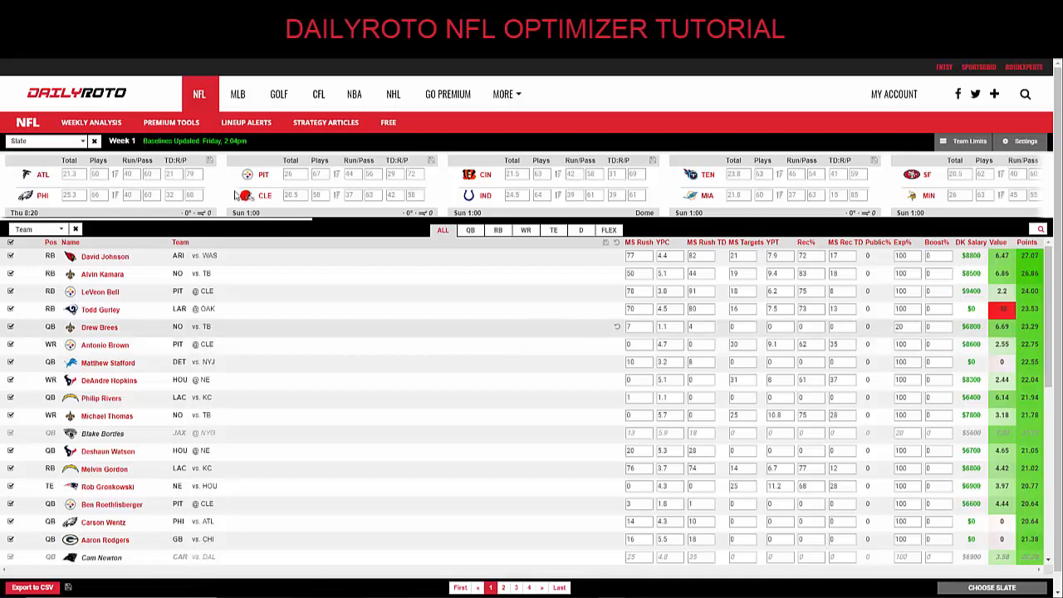
Choose the FanDuel Main slate from the Slate list.
mouse_move(181, 126)
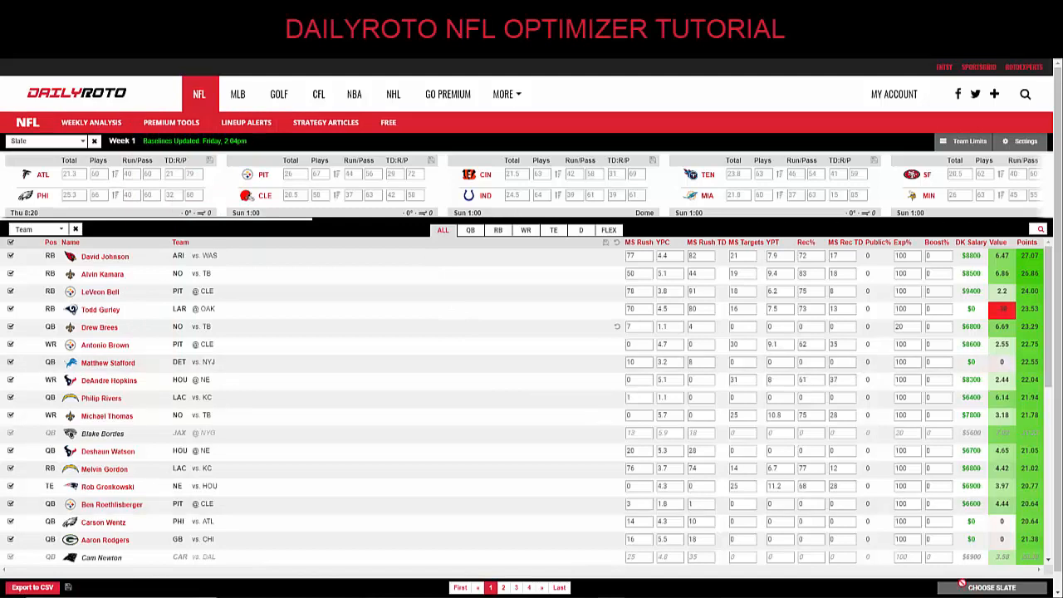
click(83, 143)
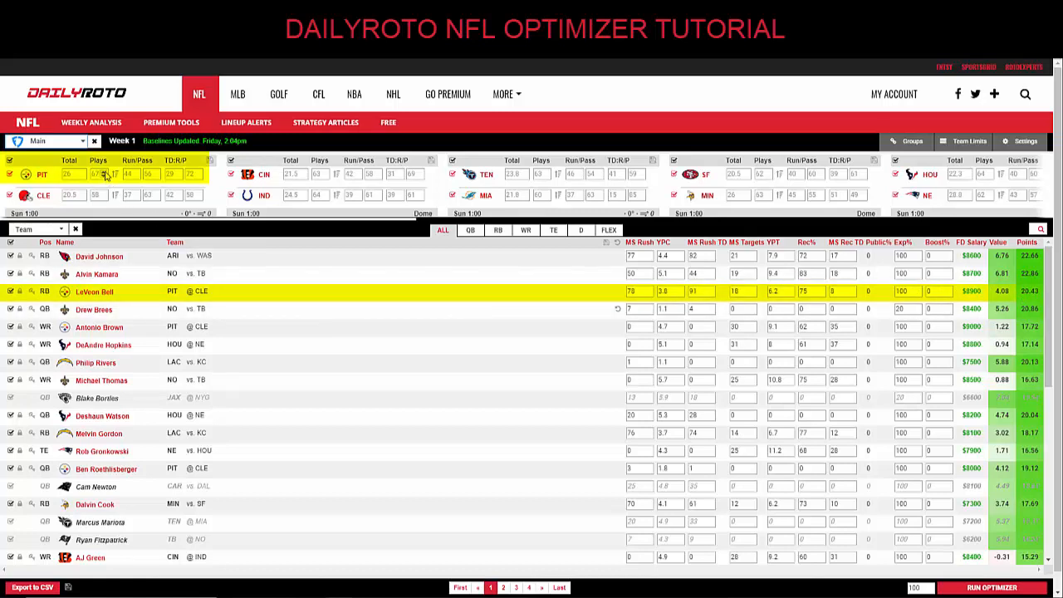
click(104, 173)
click(104, 172)
click(104, 173)
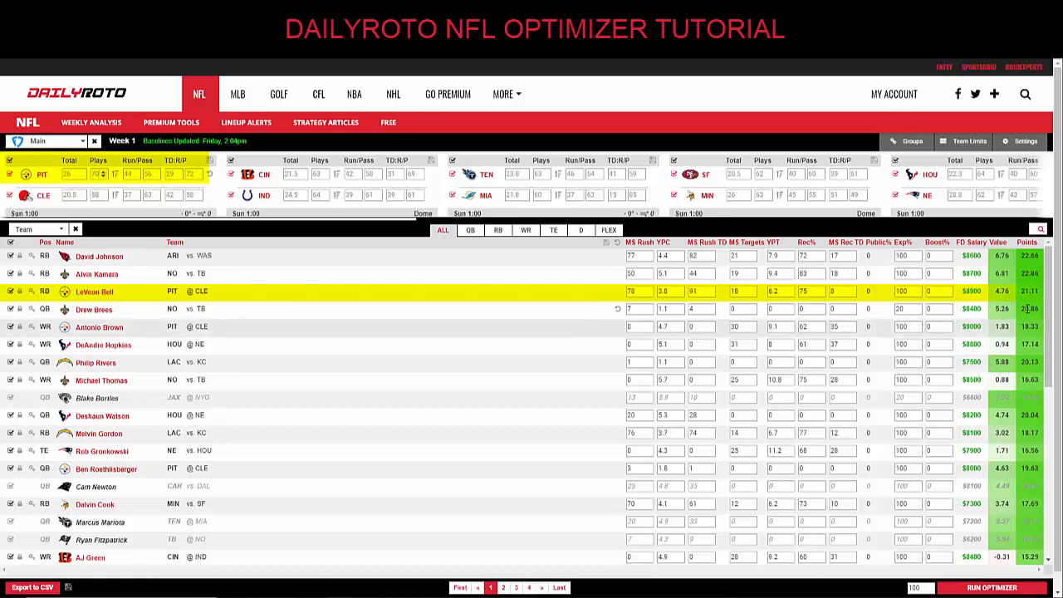
click(210, 163)
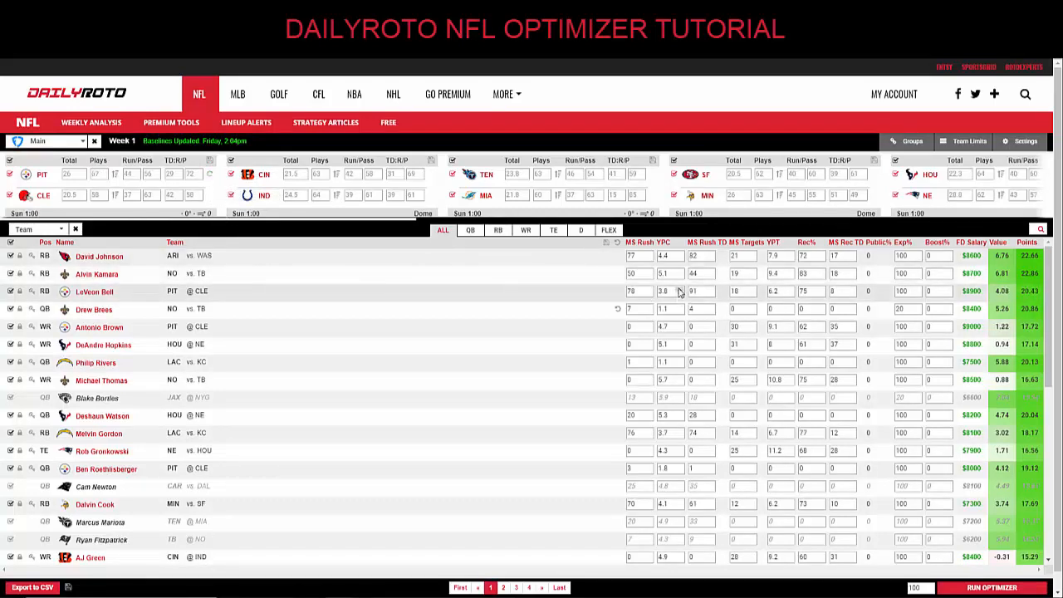
Raise LeVeon Bell's yards per carry to 4.3.
click(678, 289)
click(678, 289)
click(678, 289)
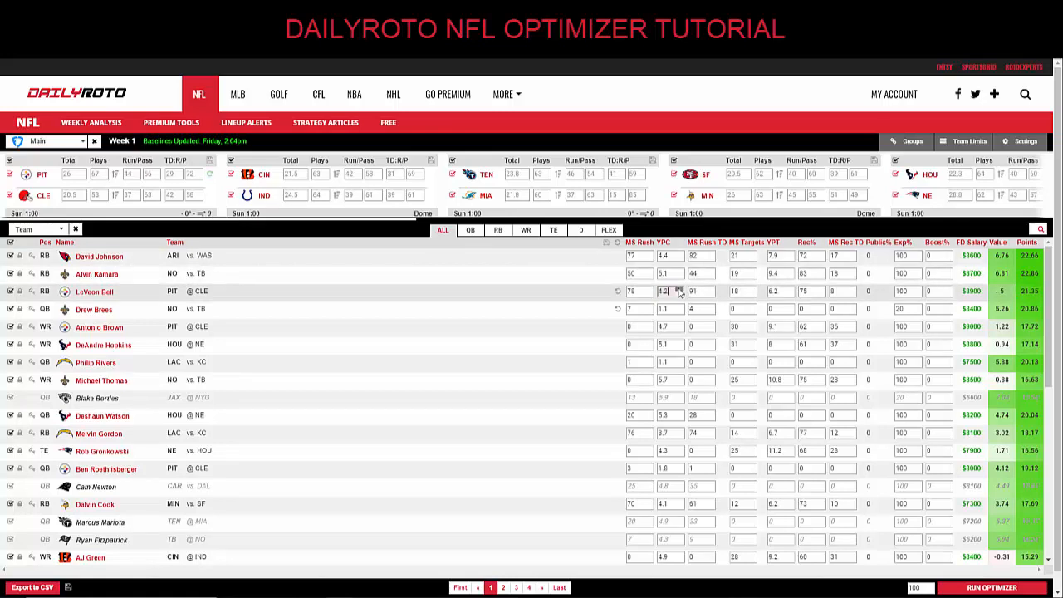
click(678, 288)
click(678, 289)
Reset Bell's projections to baseline and Drew Brees's exposure to 100, then open Settings.
click(618, 293)
click(617, 309)
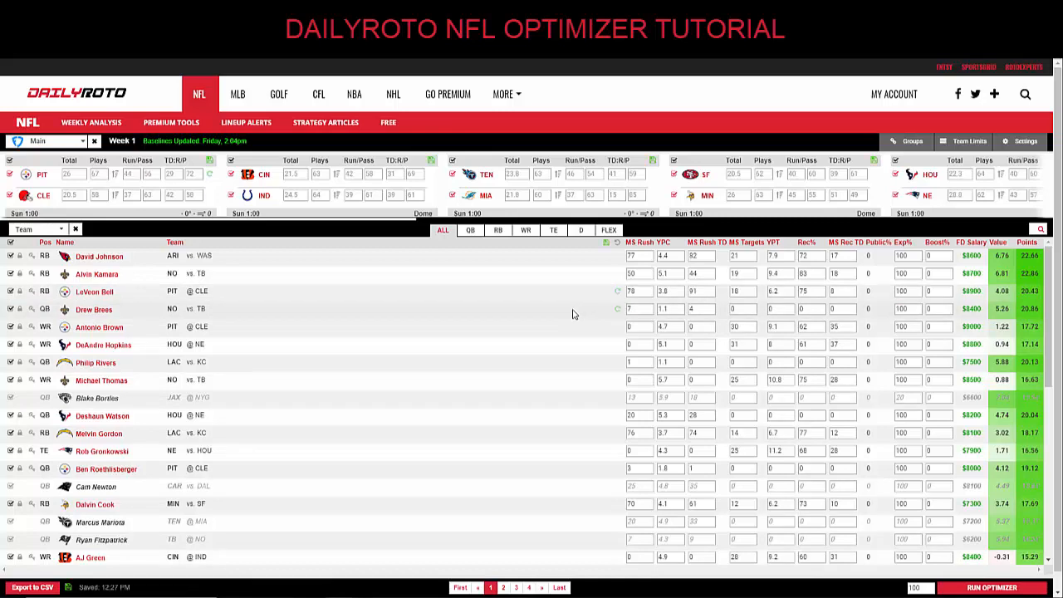
click(1021, 141)
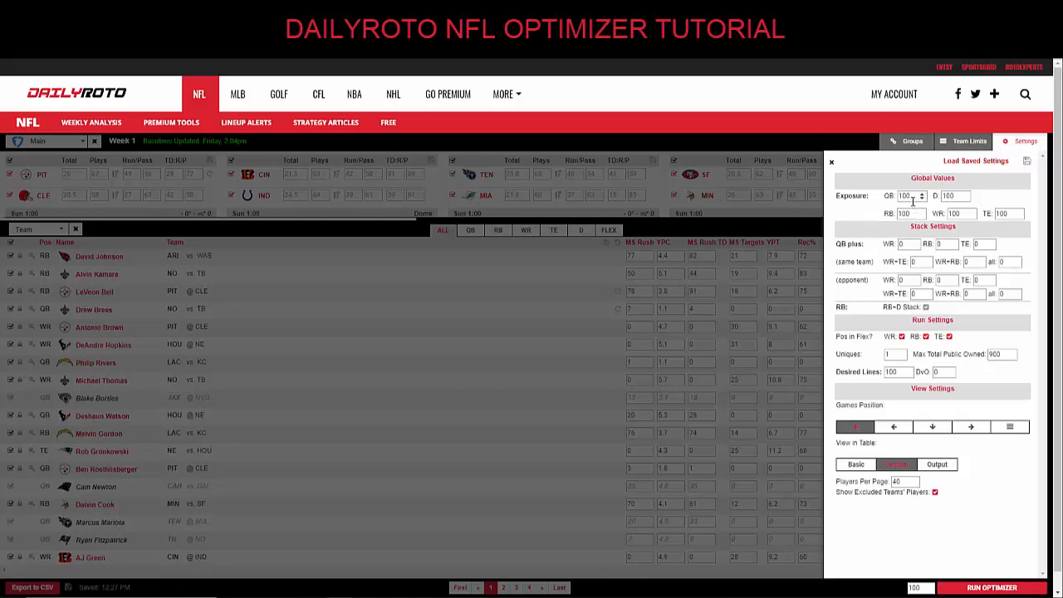
Set QB exposure to 20, leaving RB-D Stack off after toggling it.
double_click(911, 196)
text(20)
click(925, 307)
click(925, 307)
Try toggling RB in flex and Uniques, leaving RBs allowed and Uniques at 1.
click(926, 336)
click(925, 336)
click(902, 353)
click(903, 352)
click(904, 358)
click(904, 358)
Lower Max Total Public Owned to 100 and switch the table view to Output.
click(1012, 358)
click(1012, 358)
click(1012, 358)
click(898, 371)
click(921, 424)
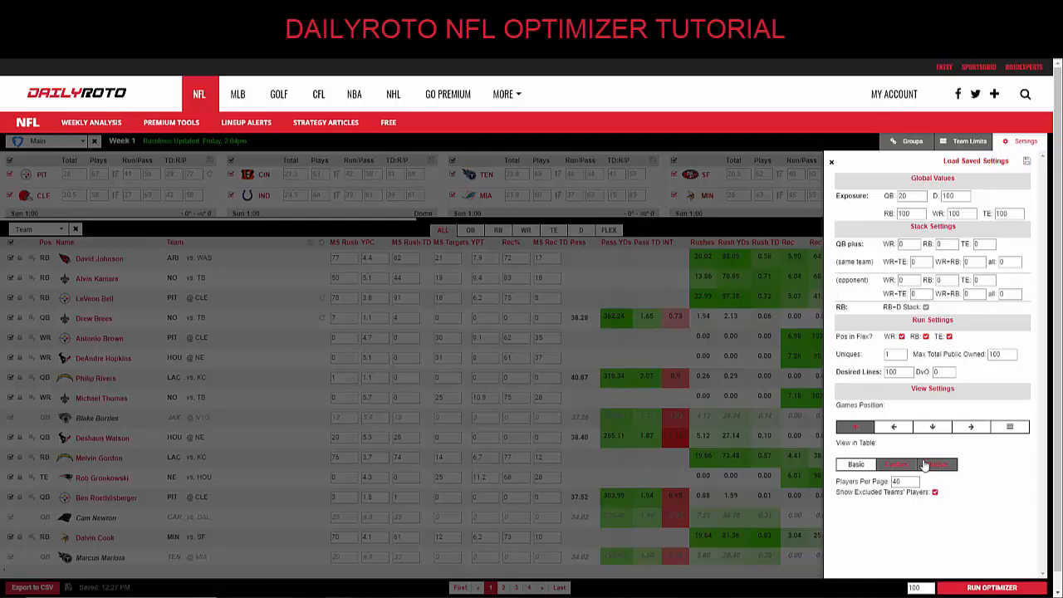
Show Custom columns, load the saved settings, and set Uniques from 3 to 2.
click(893, 465)
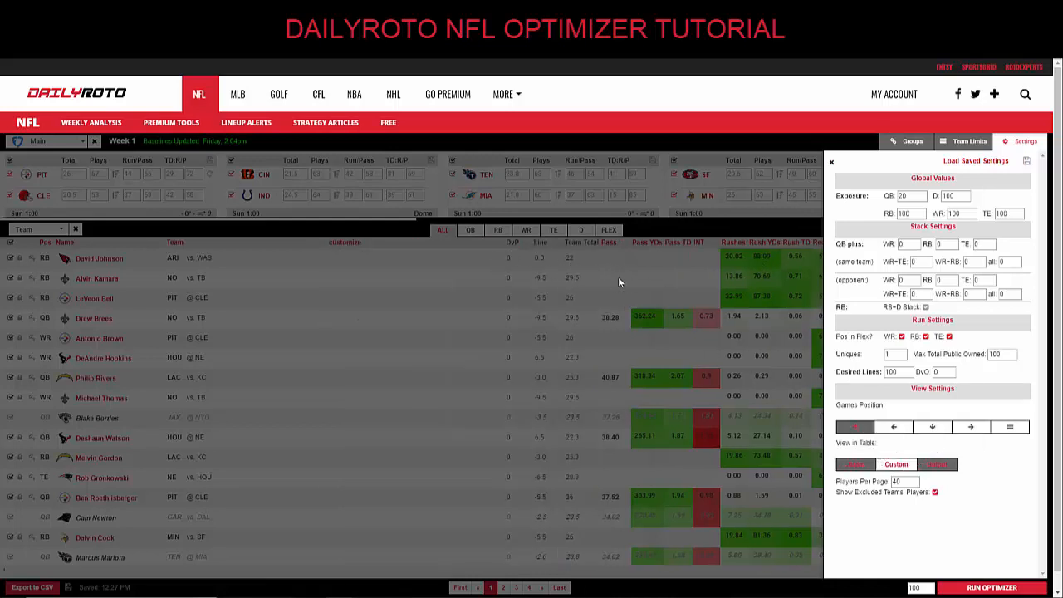
click(936, 464)
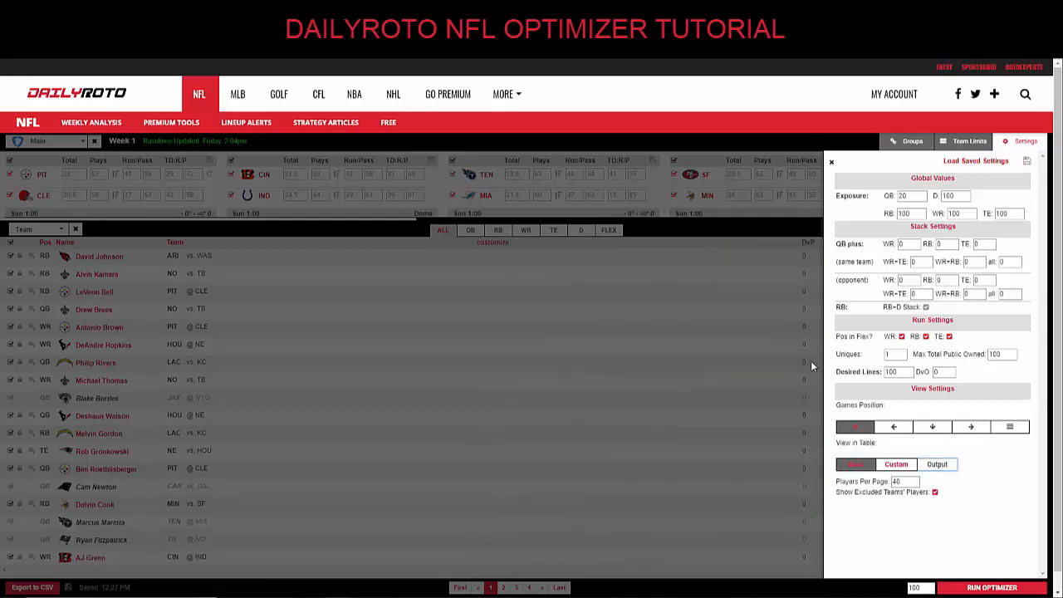
click(896, 465)
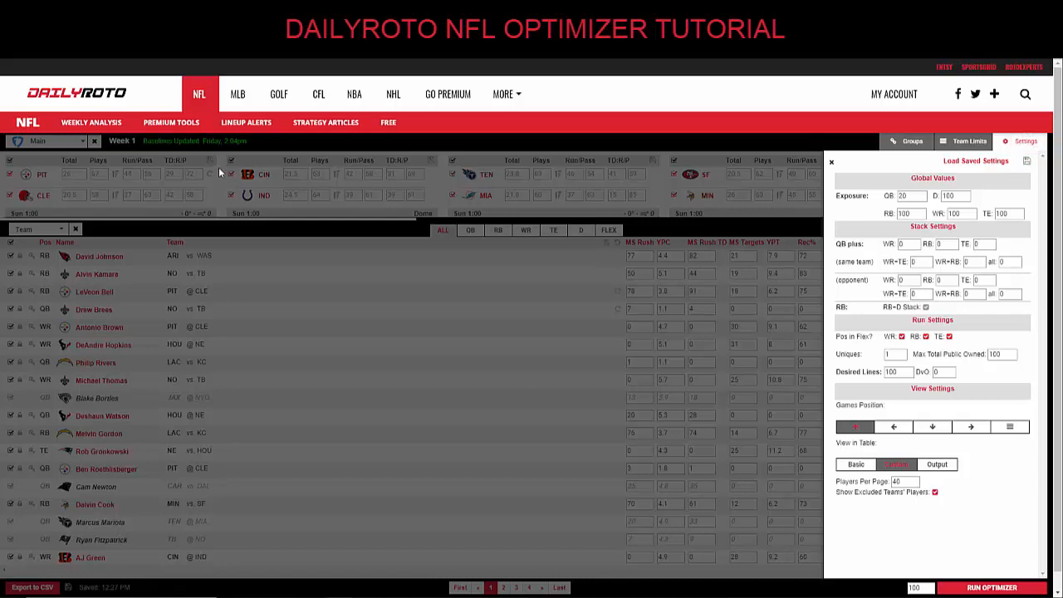
click(984, 164)
click(902, 357)
Cap Arizona at a maximum of 2 players per lineup, then bring up Groups.
click(965, 142)
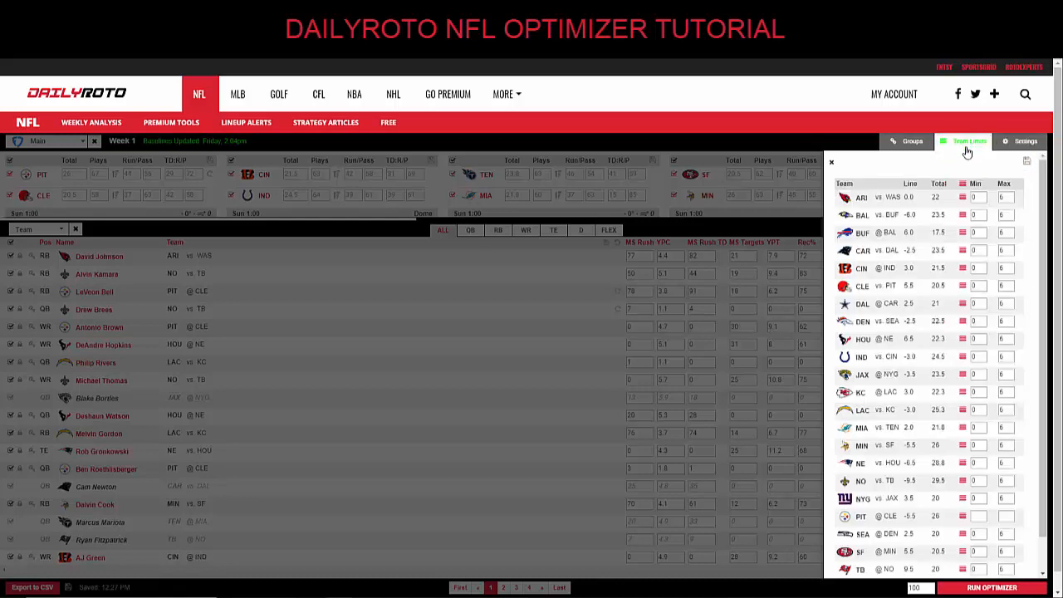
click(960, 198)
click(961, 199)
click(981, 195)
click(981, 195)
click(1008, 200)
click(916, 142)
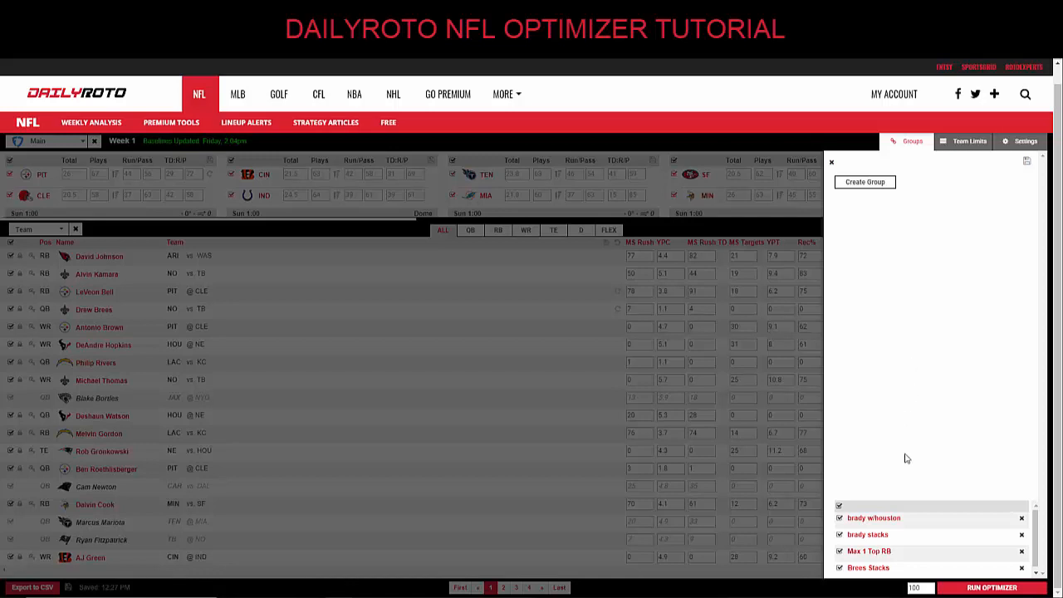
Review the Max 1 Top RB group's between and exactly rules, then create New Group 5.
click(869, 551)
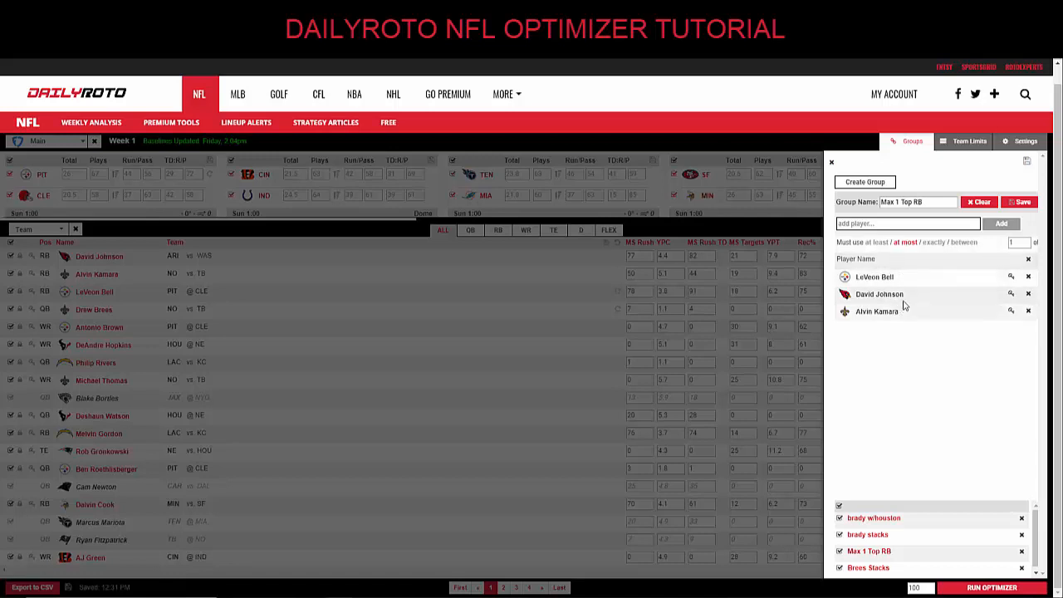
click(963, 243)
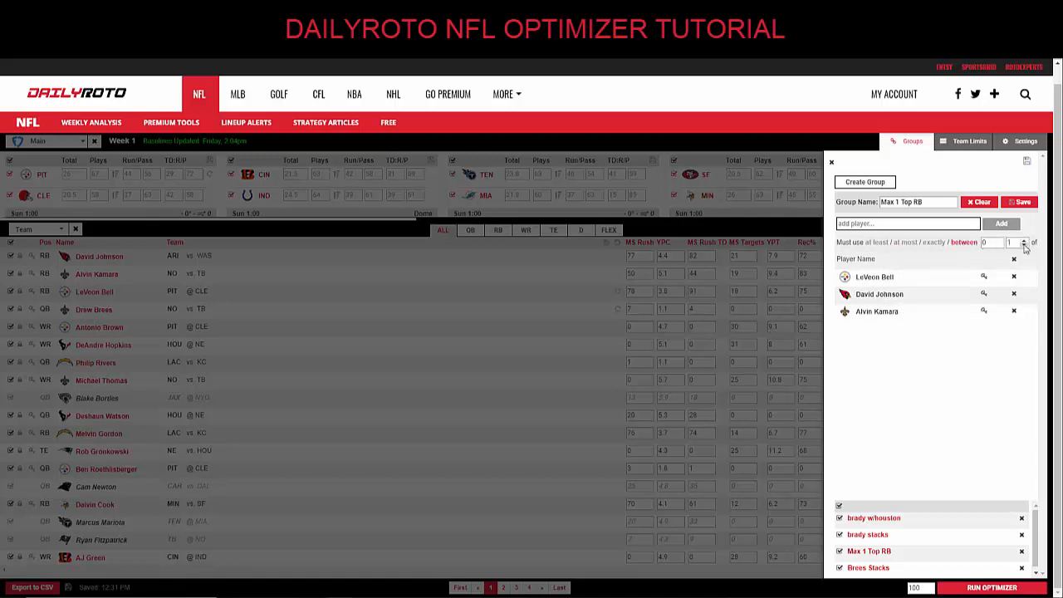
click(934, 242)
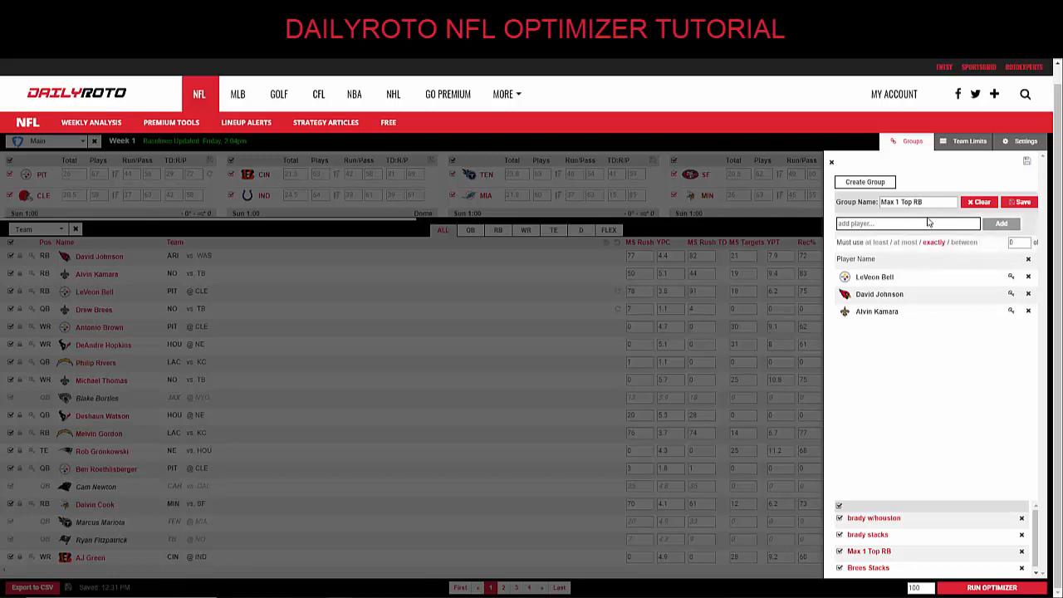
click(879, 187)
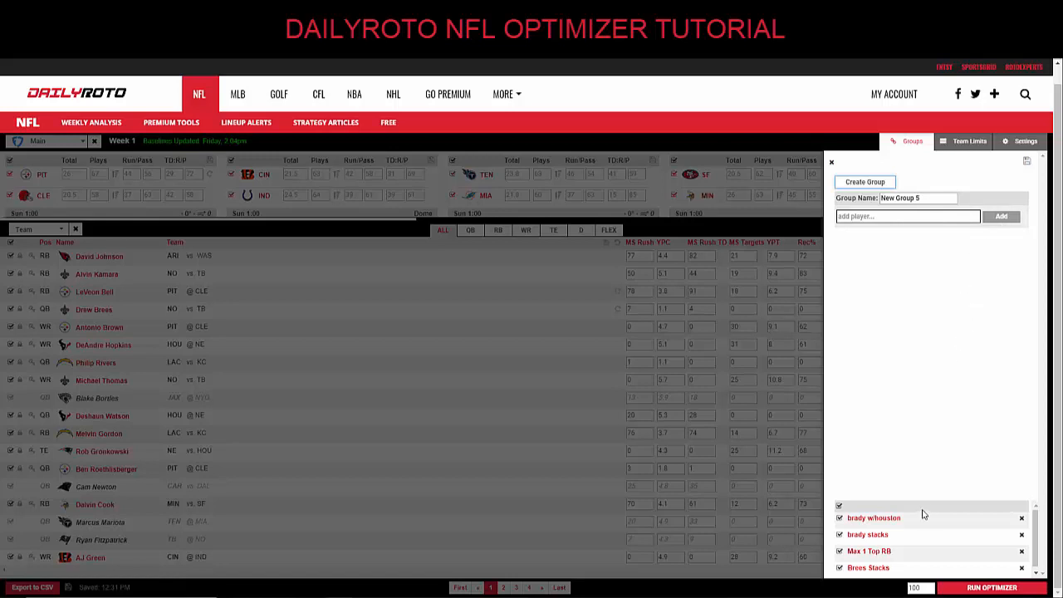
Open Brees Stacks and set its must-use lower bound to 1.
click(886, 568)
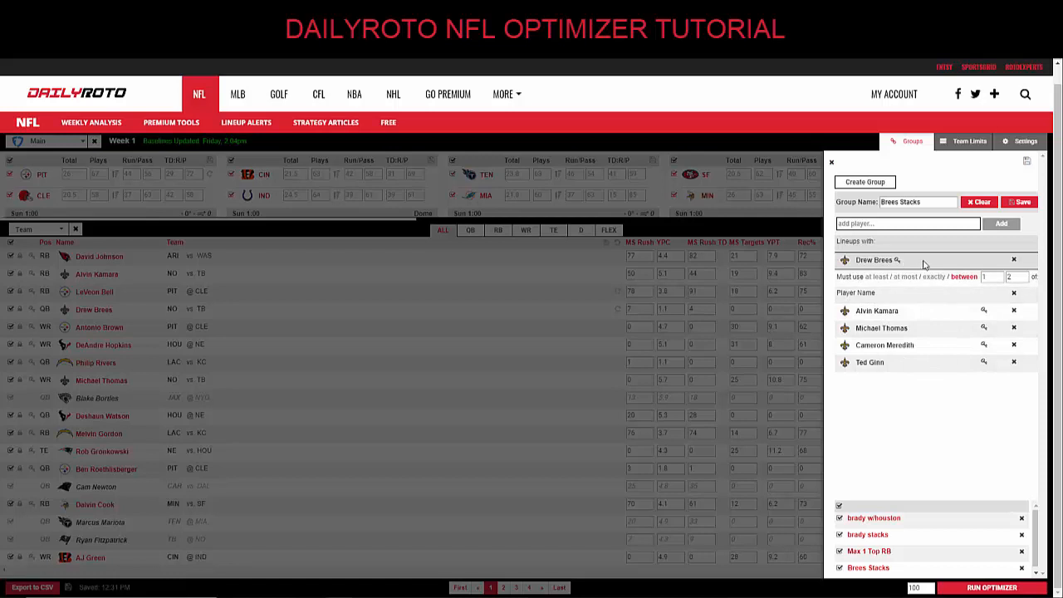
click(985, 277)
text(1)
click(1014, 144)
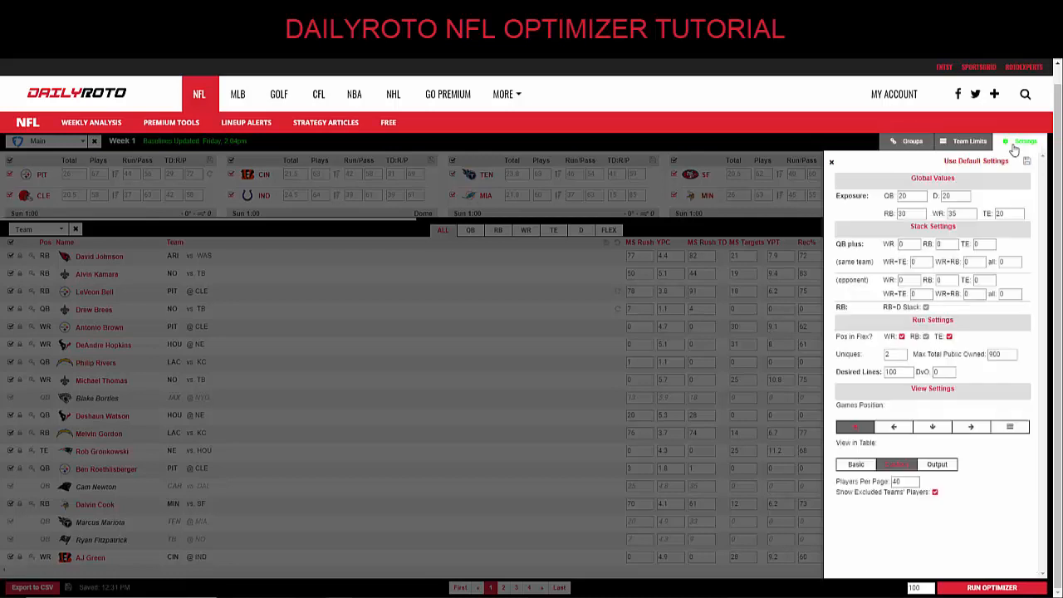
click(911, 143)
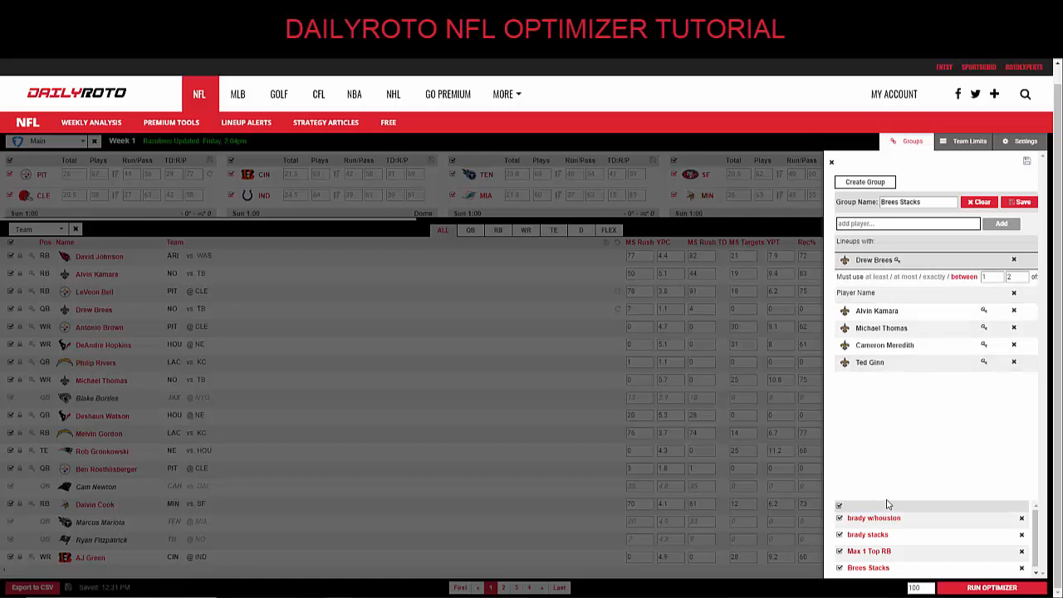
View the brady stacks and brady w/houston groups, then close the Groups panel.
click(882, 535)
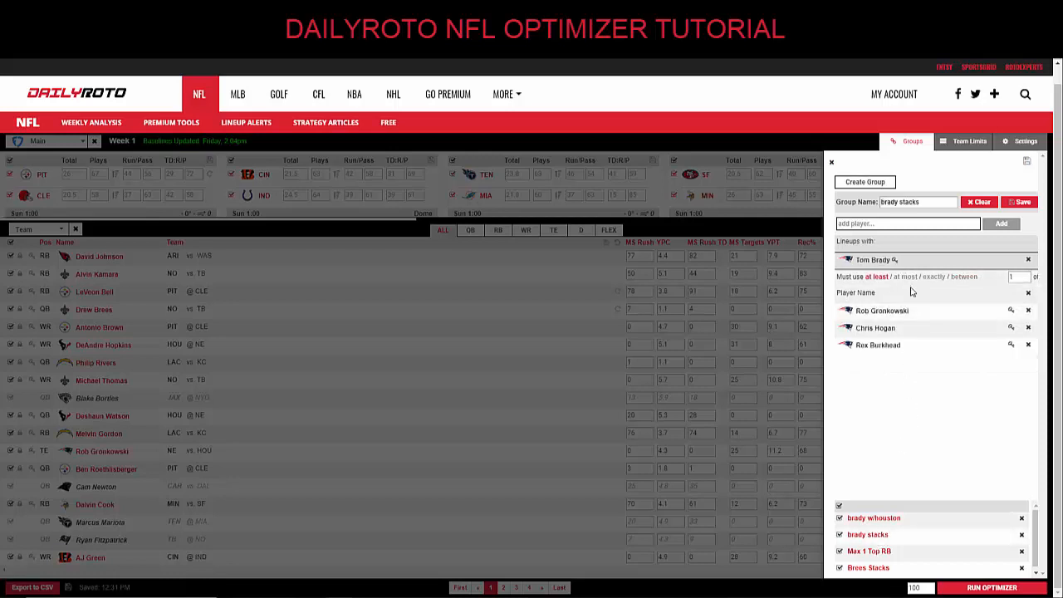
click(883, 517)
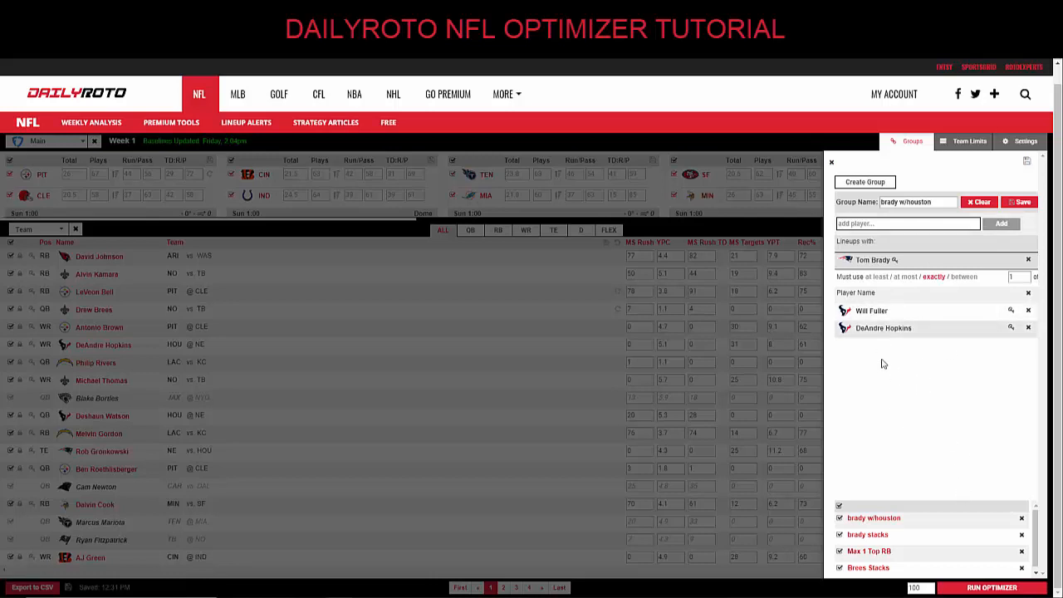
click(832, 163)
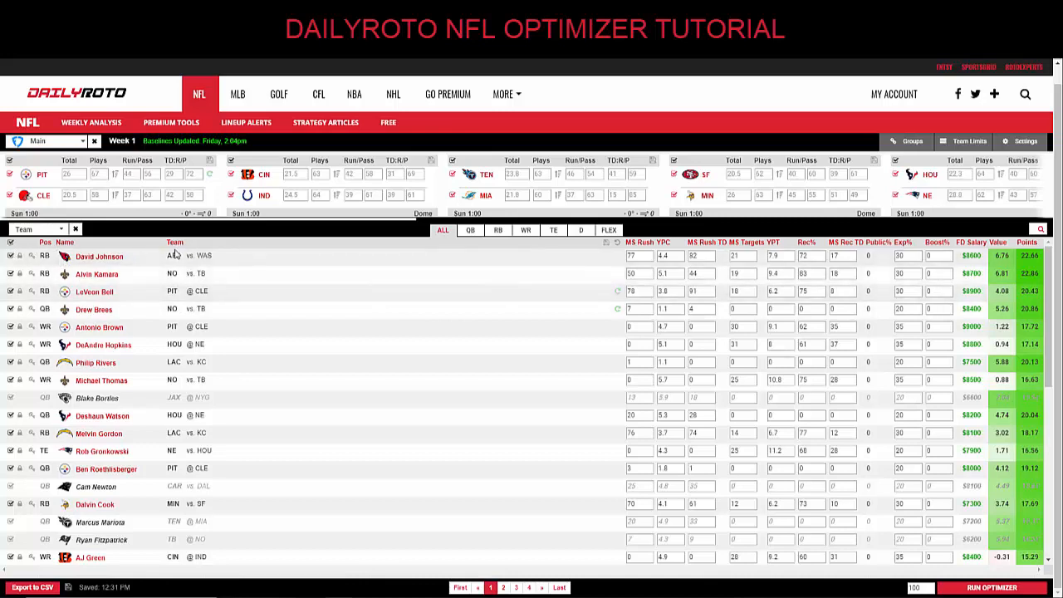
Filter to quarterbacks, leave Philip Rivers unlocked, and run the optimizer.
click(469, 233)
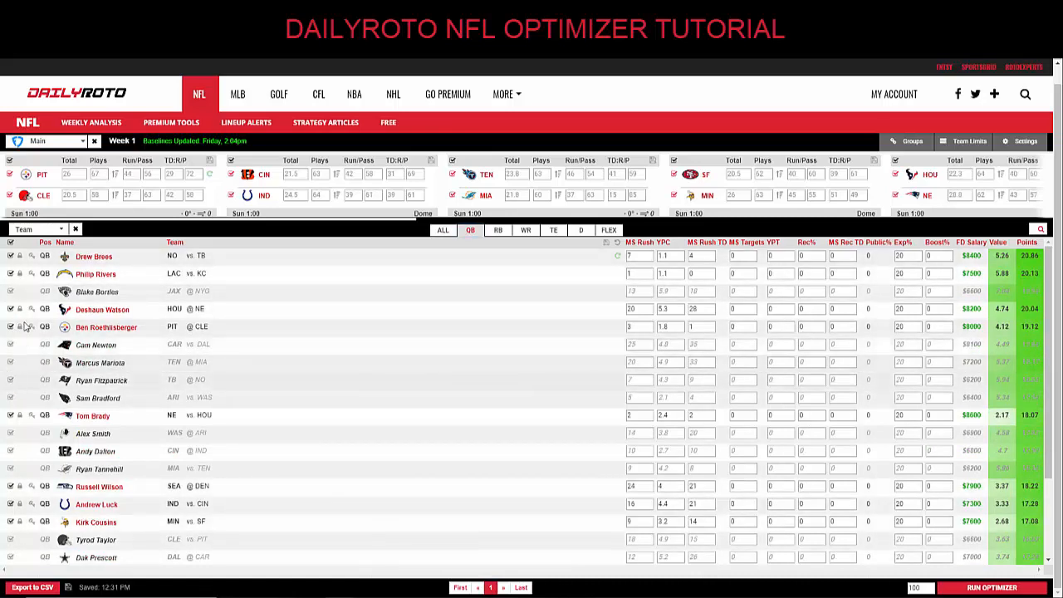
click(20, 273)
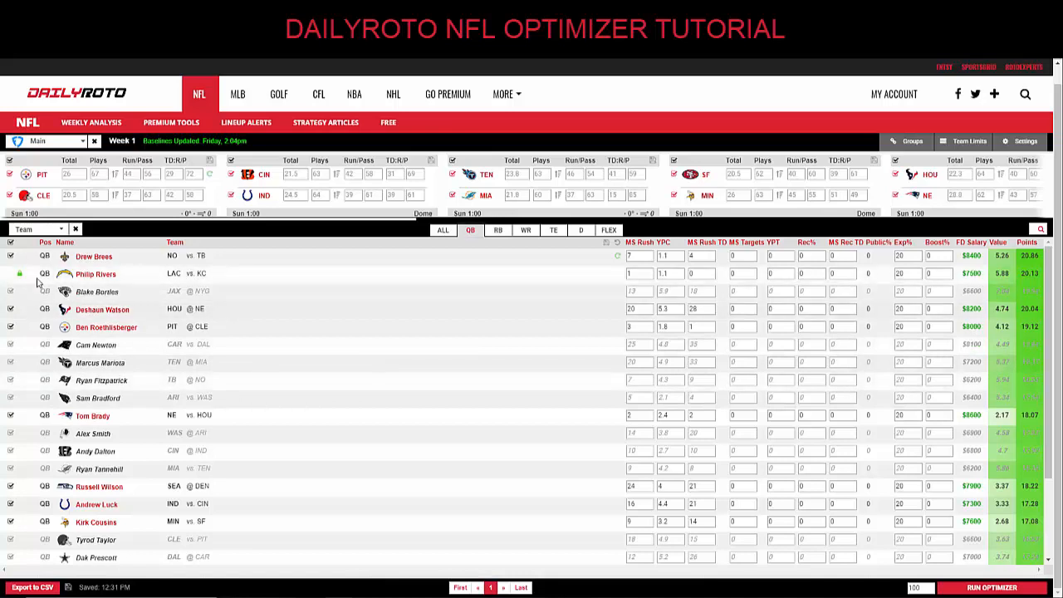
click(20, 274)
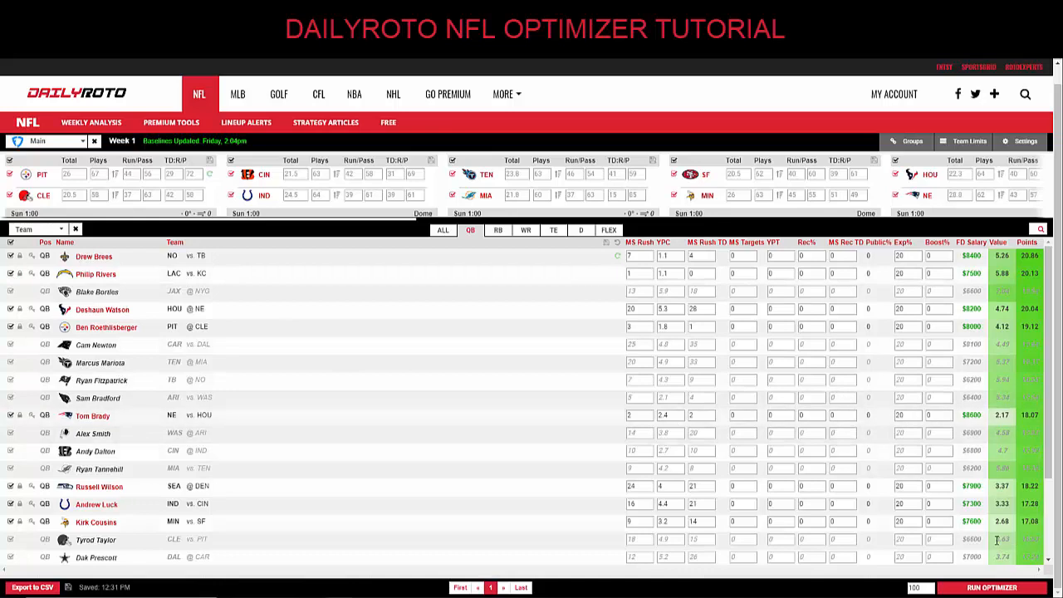
click(993, 586)
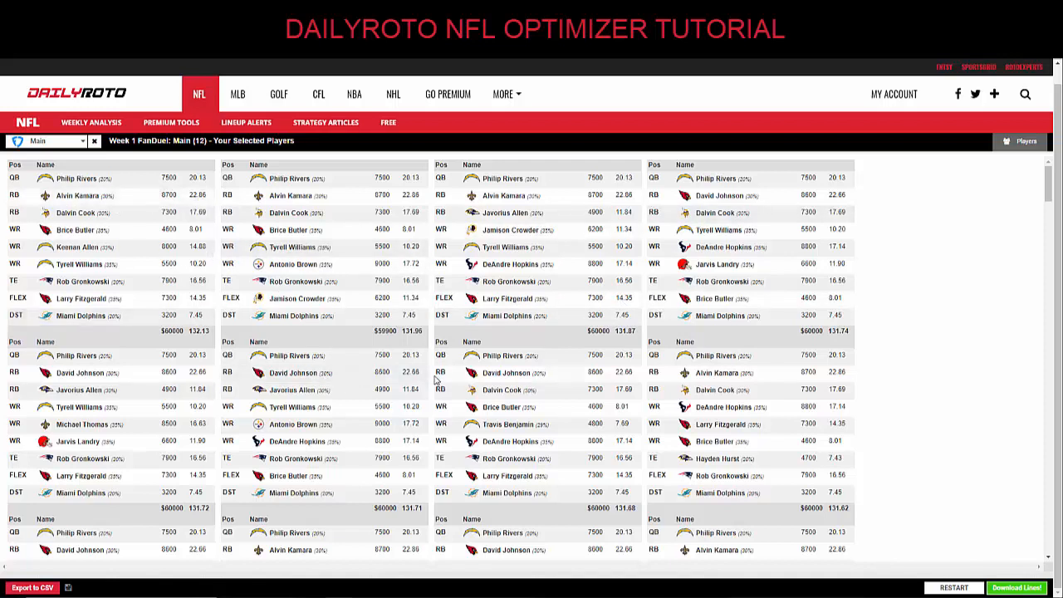
Scroll through the lineups near $60000 salary, then show each player's exposure percentage.
scroll(478, 302, down, 10)
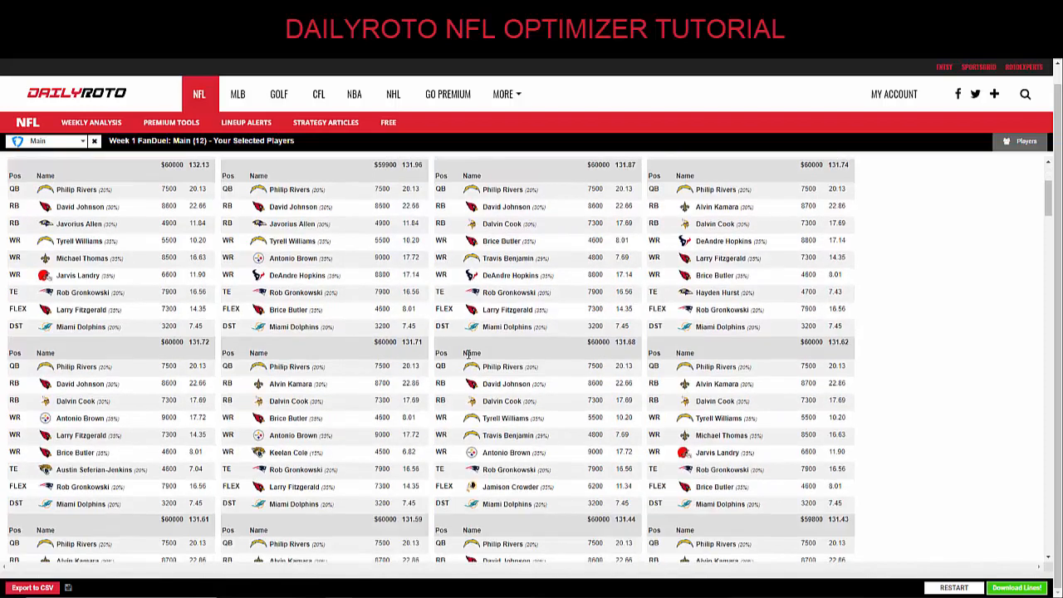
scroll(468, 361, down, 5)
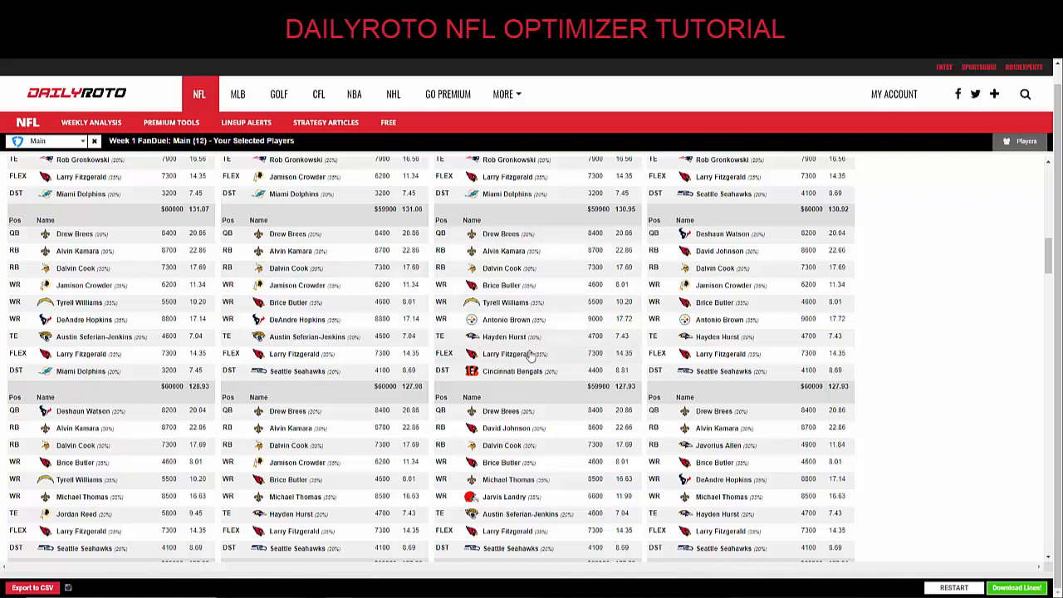
click(1021, 143)
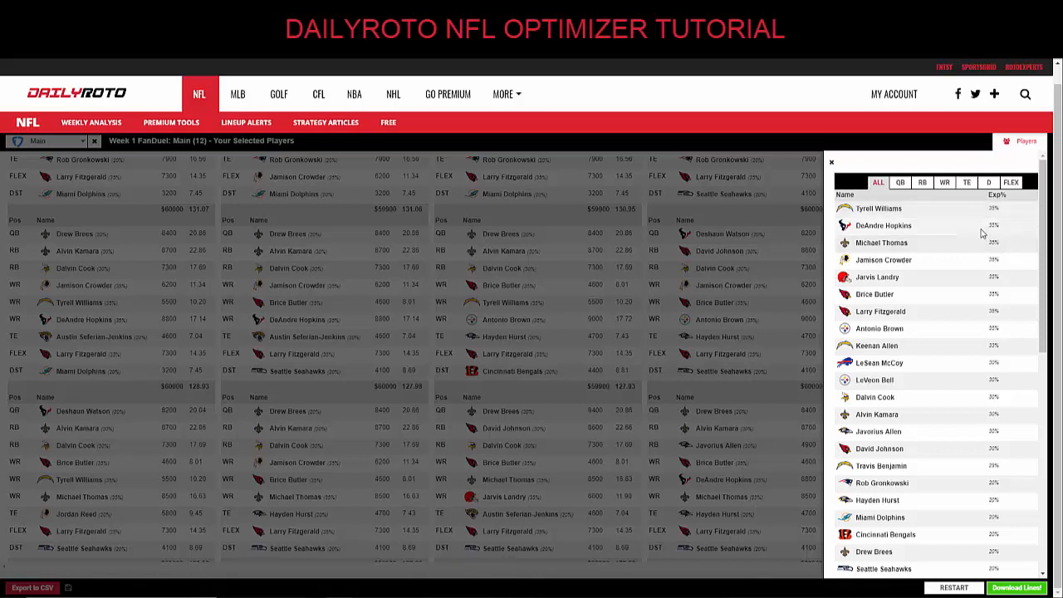
Filter the exposure list to QB, then D, then close the Players panel.
click(900, 183)
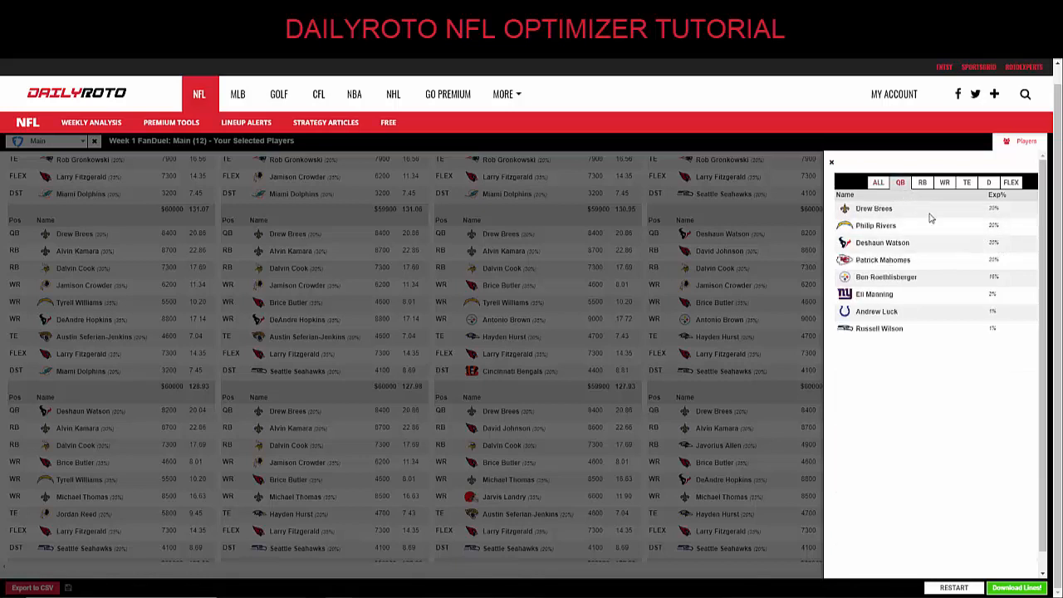
click(988, 182)
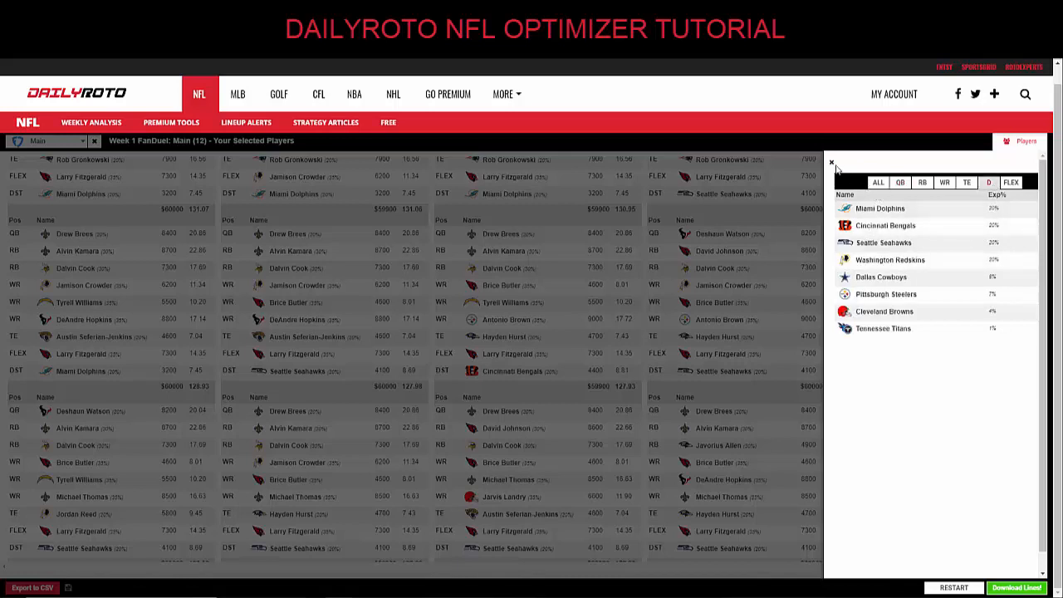
click(831, 163)
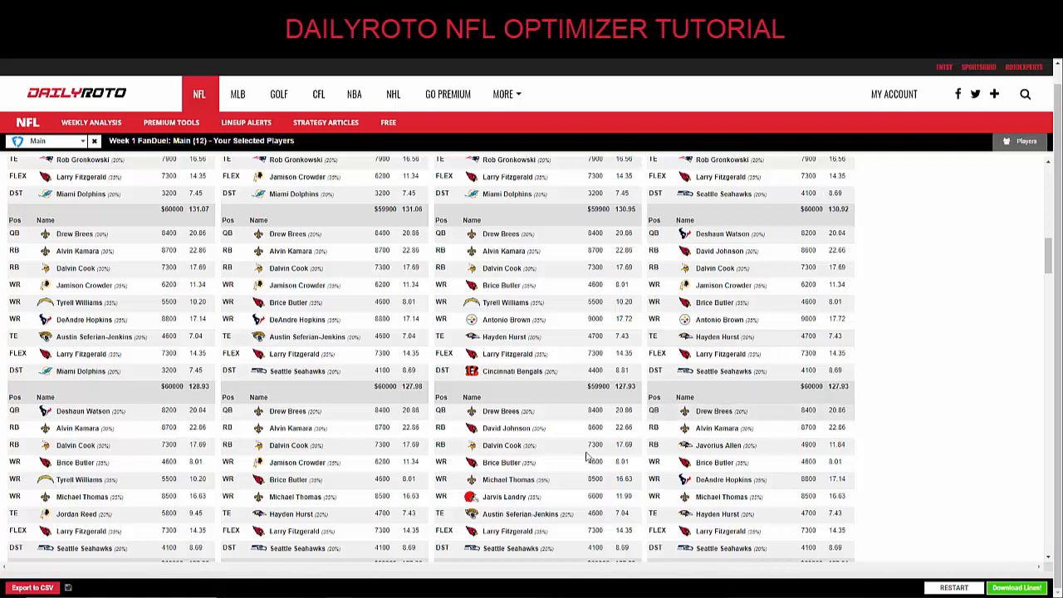
Export the FanDuel lineups to lines (38).csv and open the download in Excel.
click(33, 587)
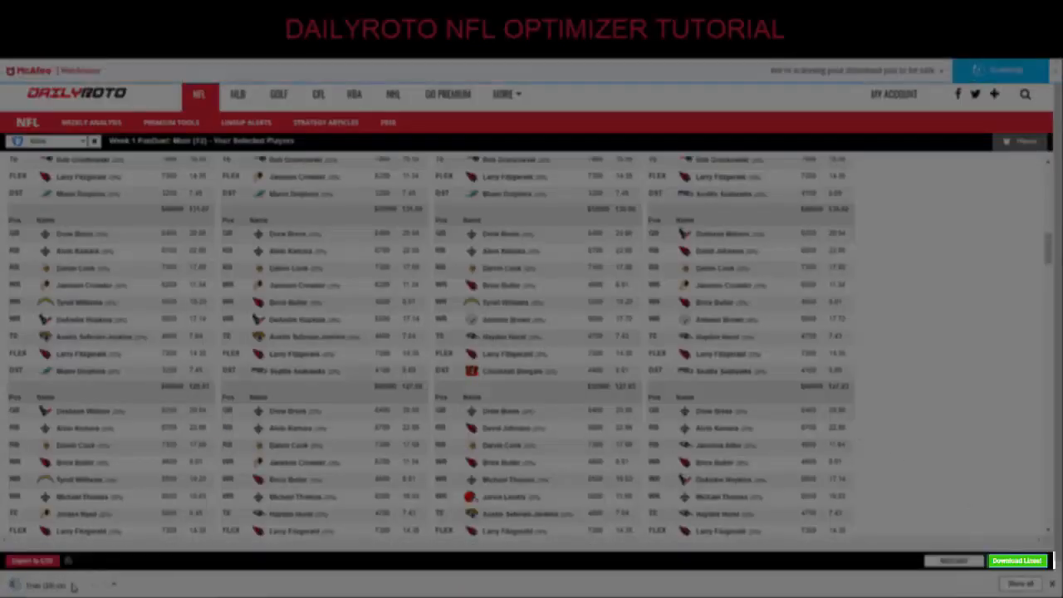
click(73, 586)
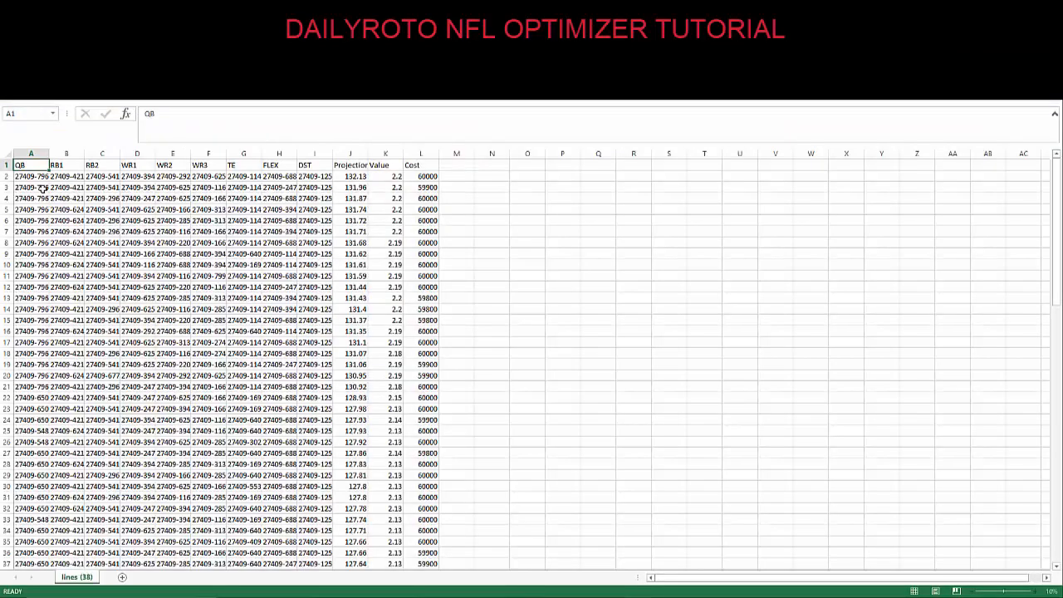
AutoFit all columns of lines (38).csv to show player names, then close it unsaved.
click(6, 153)
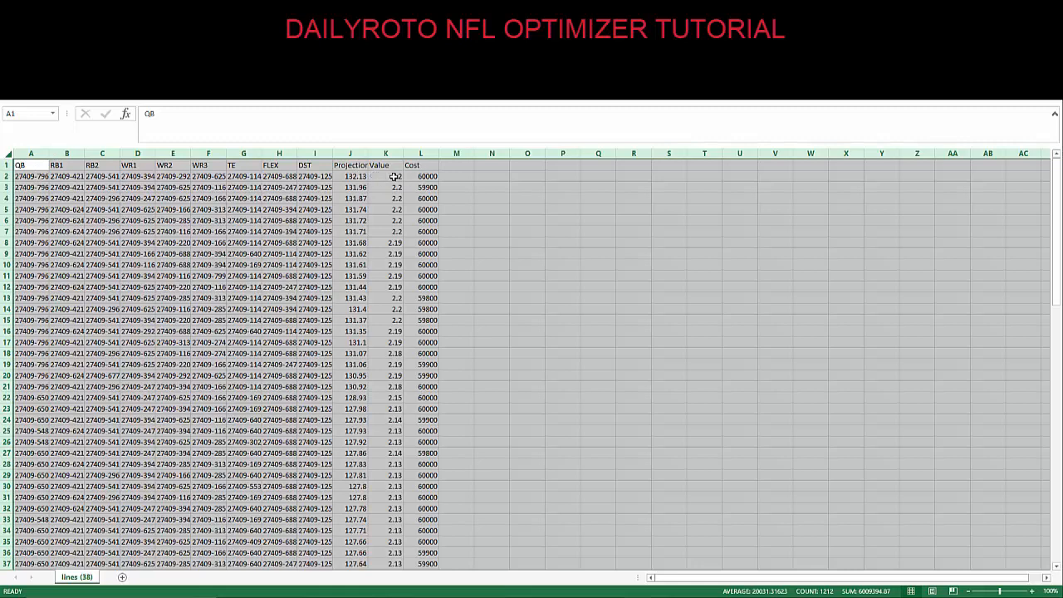
double_click(49, 153)
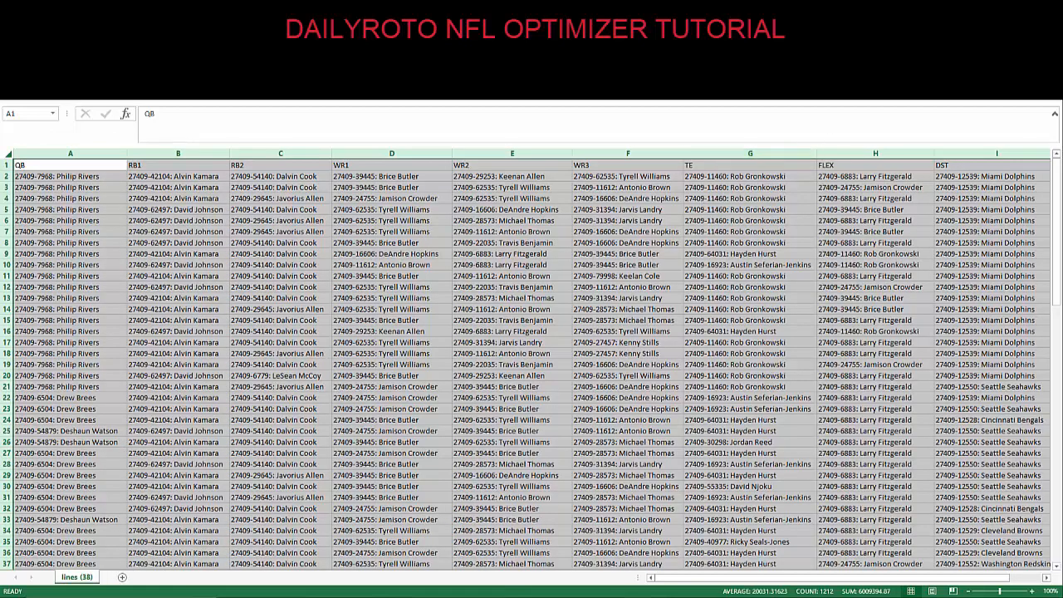
key(alt+F4)
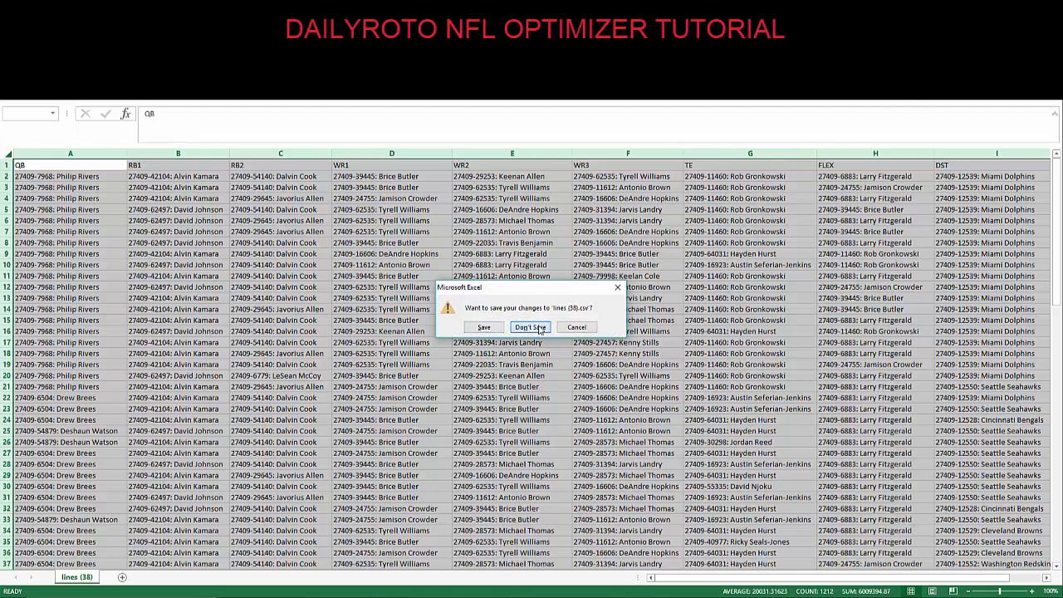
click(535, 323)
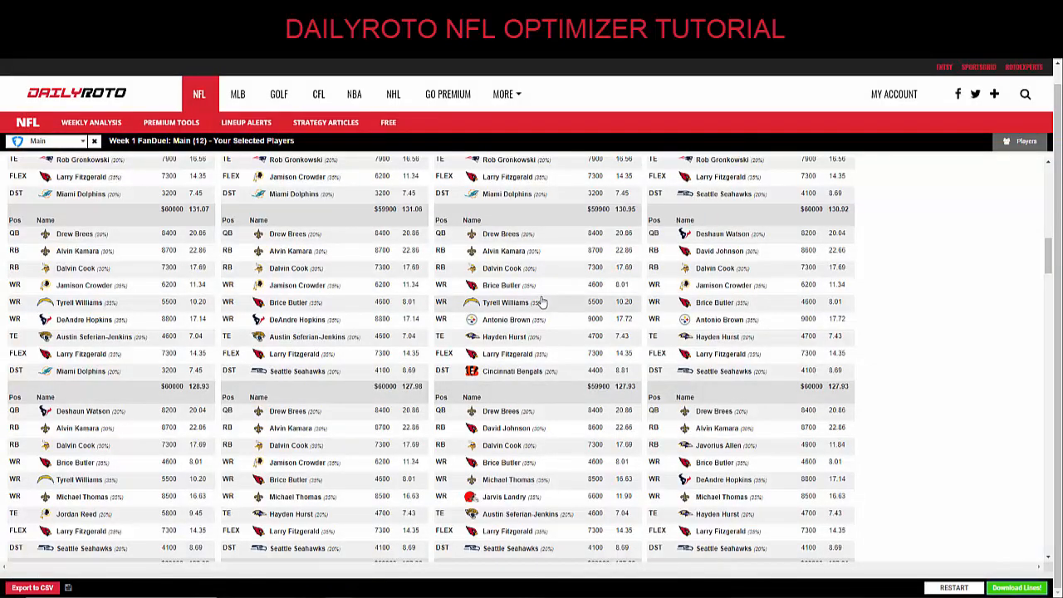